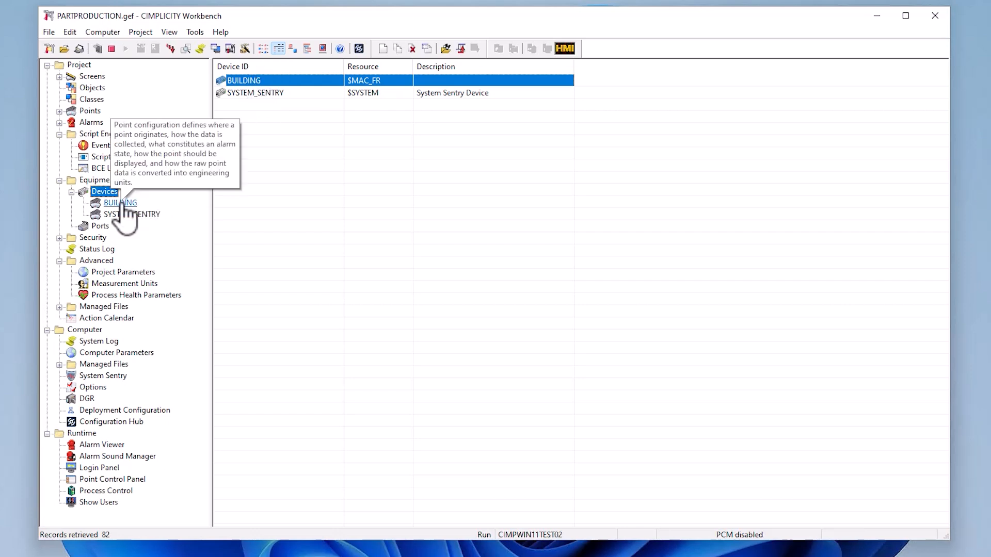
# Step: Test the OPC UA connection of the BUILDING device and close its configuration
pyautogui.doubleClick(240, 81)
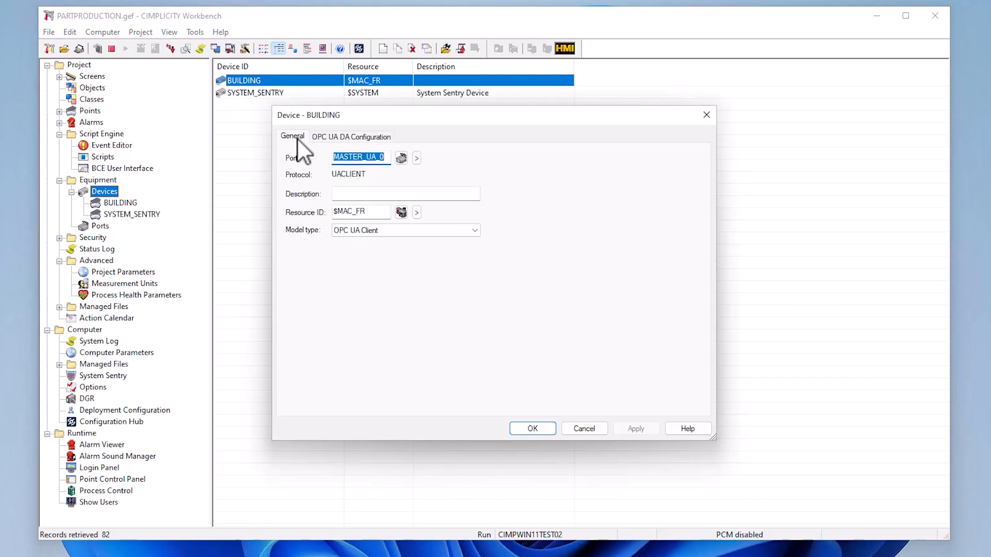
pyautogui.click(326, 137)
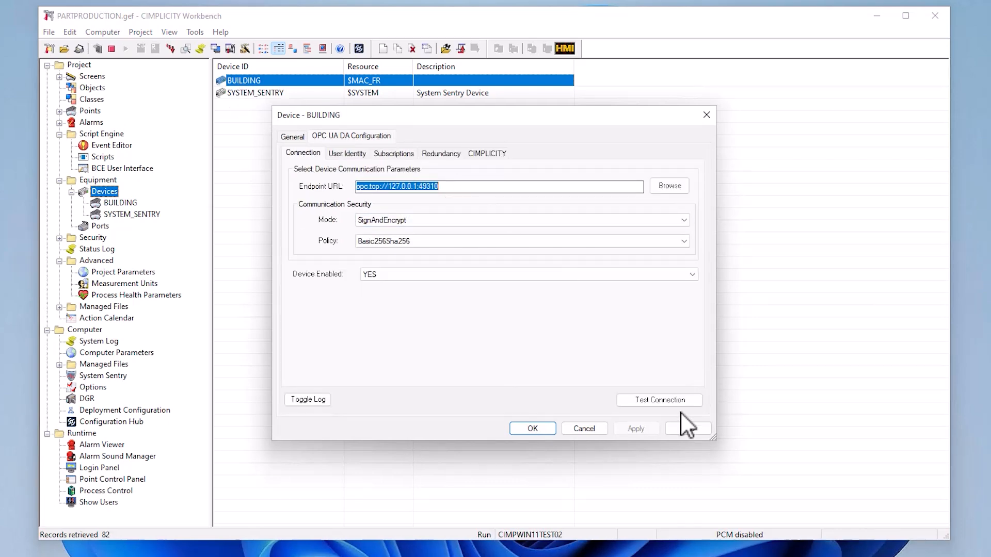
pyautogui.click(668, 400)
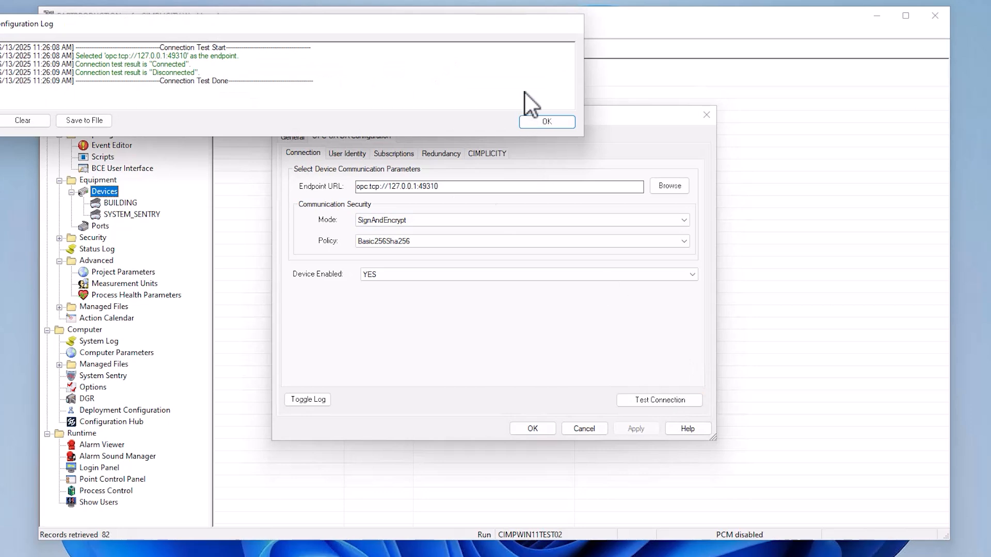
pyautogui.click(542, 124)
pyautogui.click(541, 429)
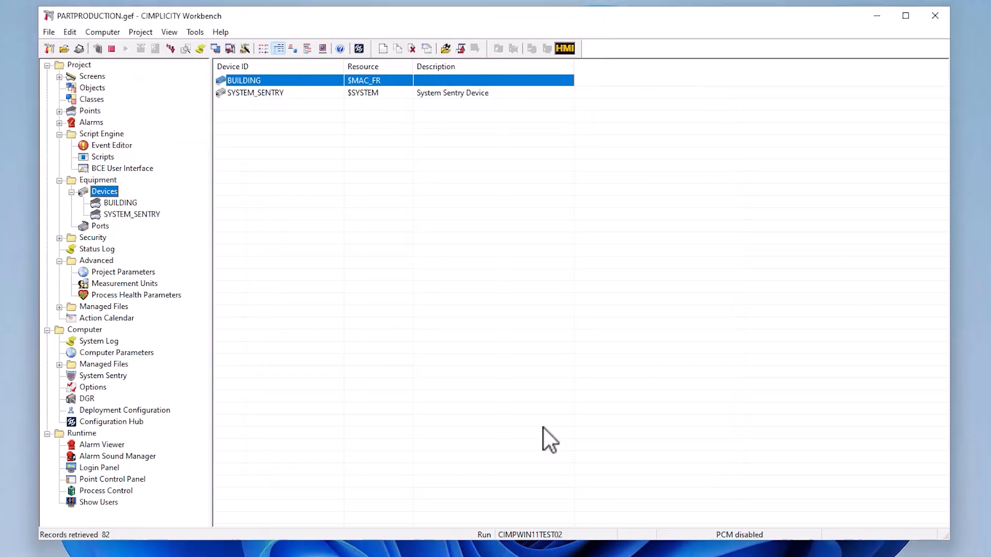
# Step: Create a new project point named MixerValue on the BUILDING device
pyautogui.click(90, 110)
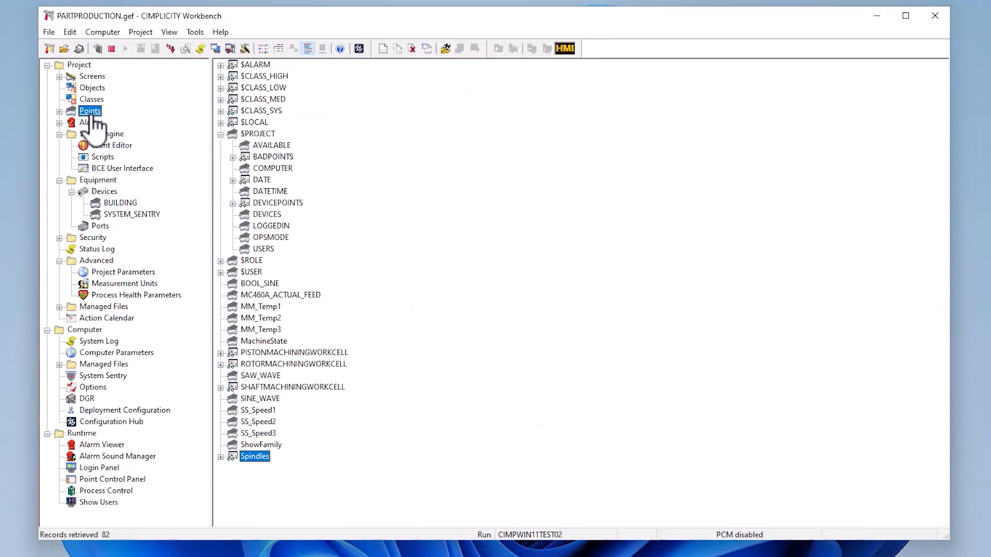
pyautogui.rightClick(420, 239)
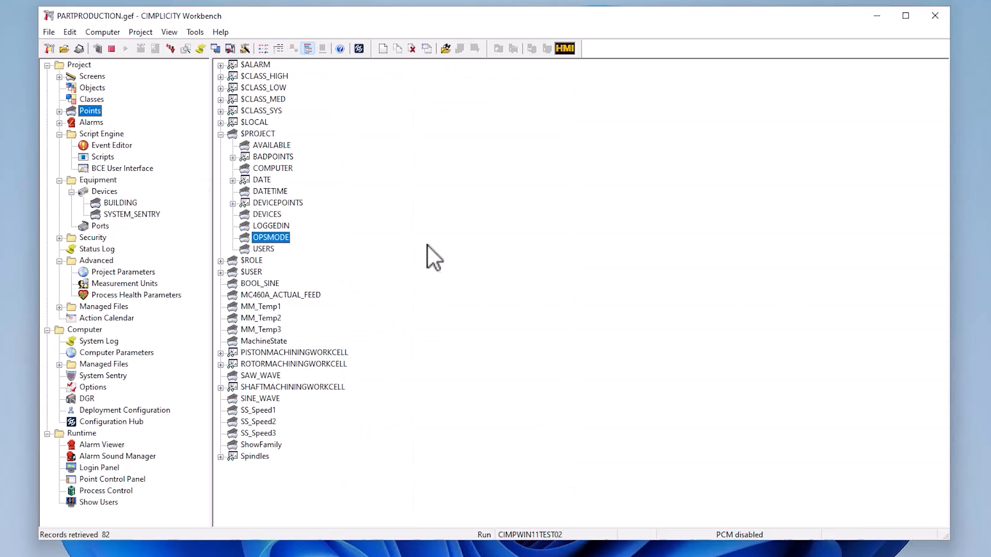
pyautogui.click(456, 251)
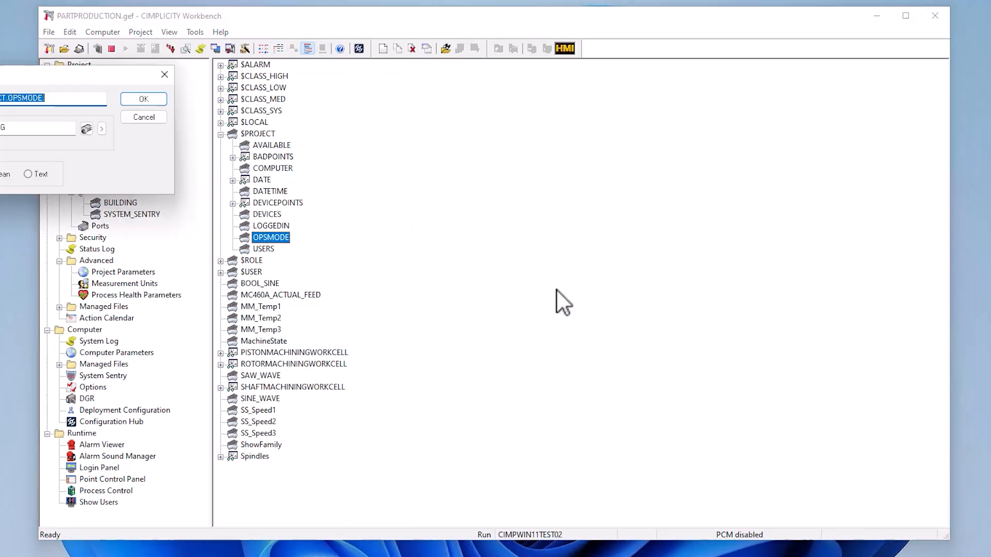
pyautogui.press('BackSpace')
pyautogui.write('e')
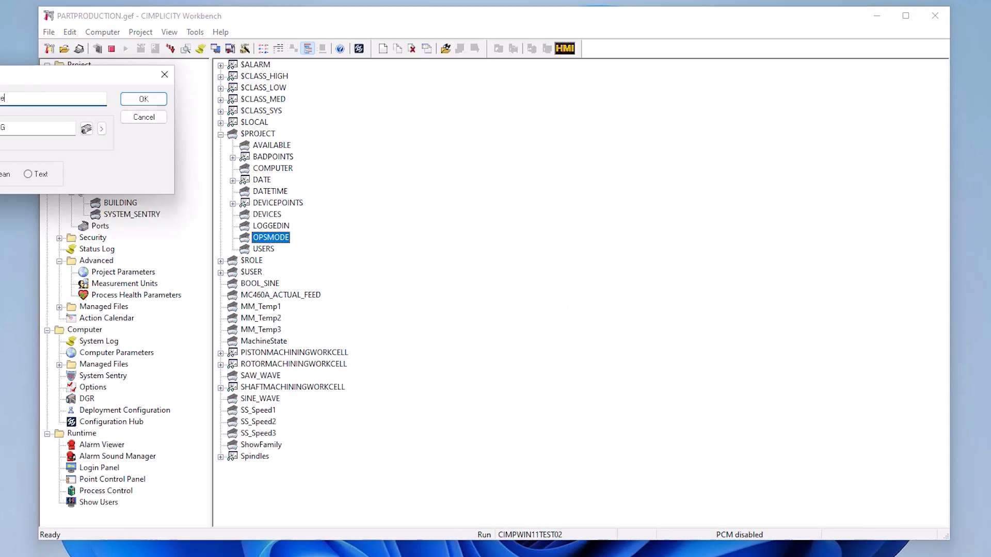
pyautogui.click(138, 98)
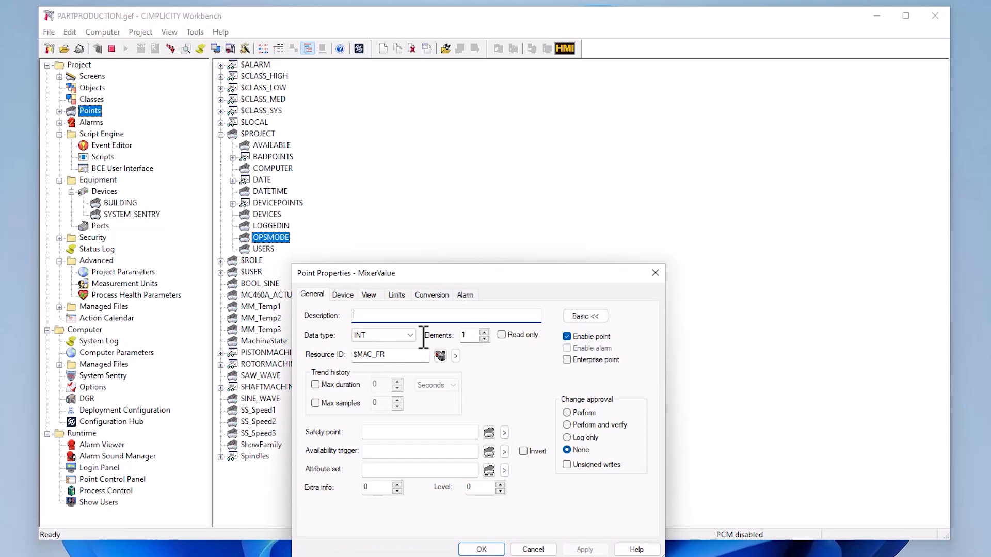
# Step: Address the MixerValue point to the OPC UA node ns=2;s=SIM.PLC.Mixer01.Motor_Temp and save the point
pyautogui.click(342, 298)
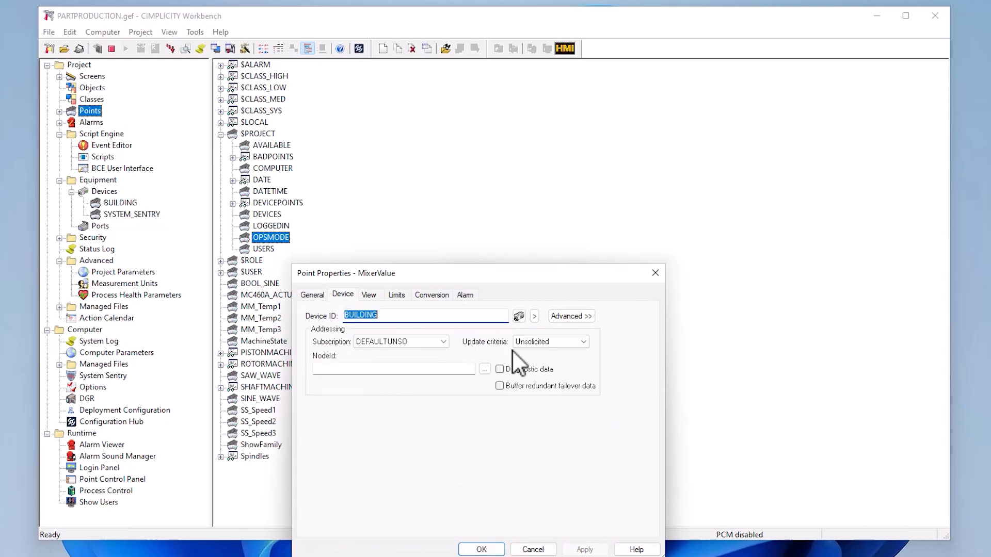
pyautogui.click(486, 370)
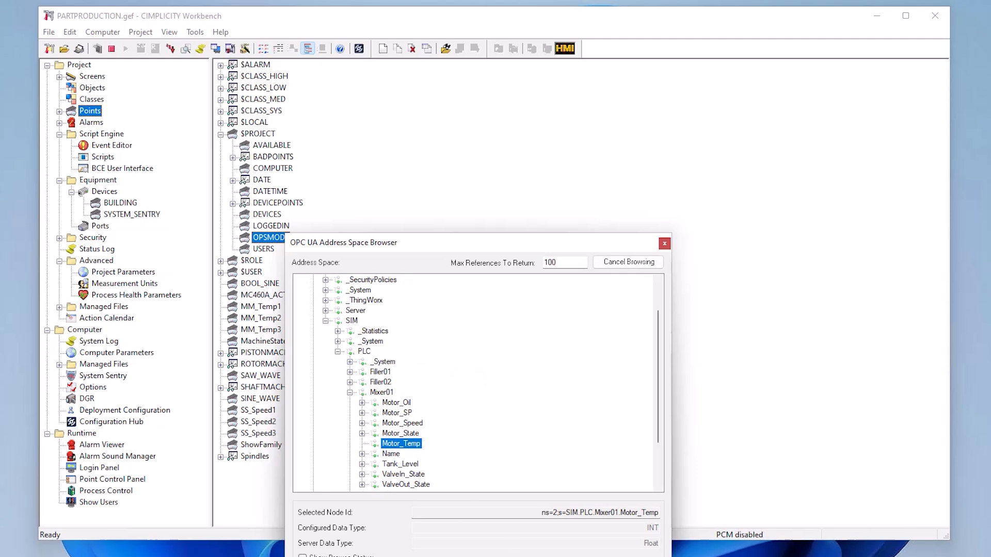
pyautogui.click(527, 556)
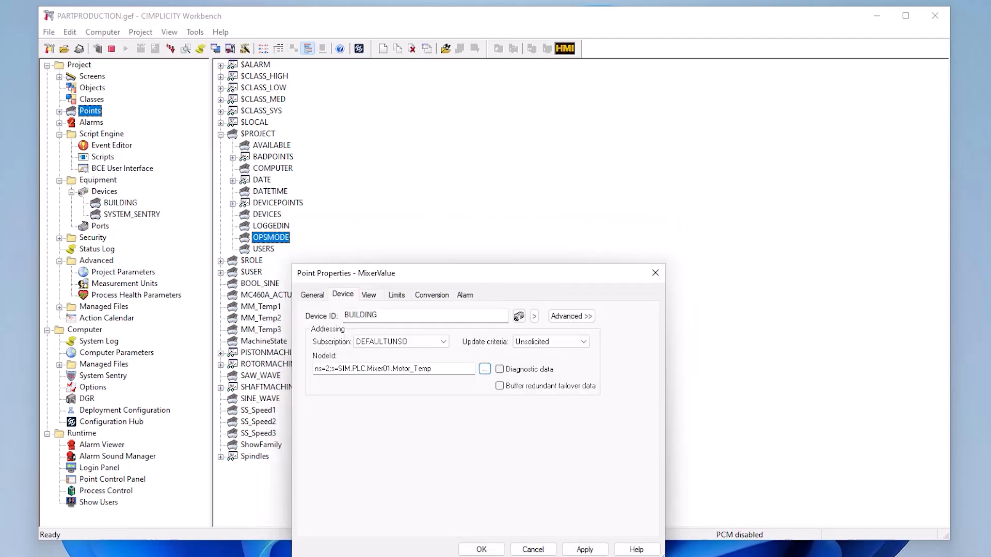
pyautogui.click(481, 549)
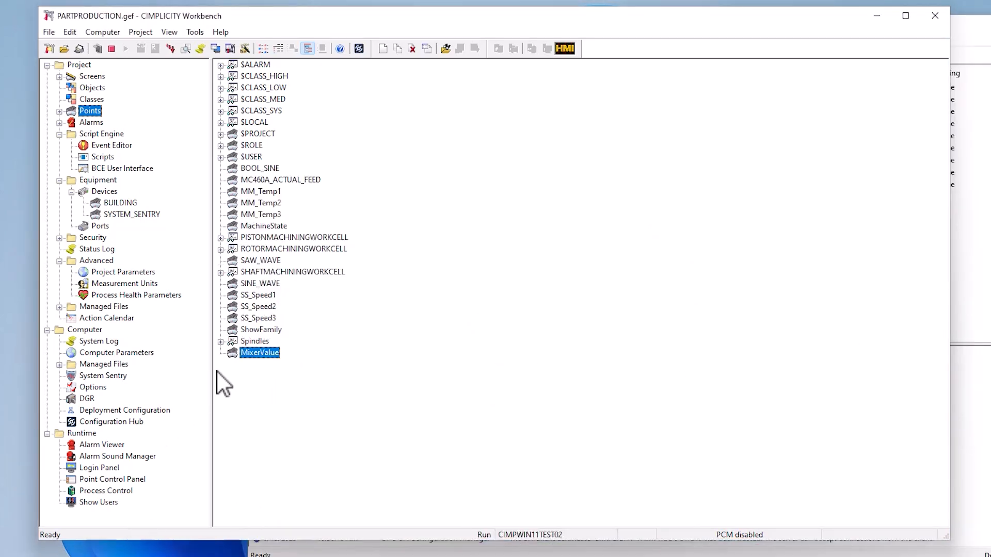
# Step: Check the live value of the MixerValue point in the Point Control Panel and minimize that window
pyautogui.rightClick(257, 354)
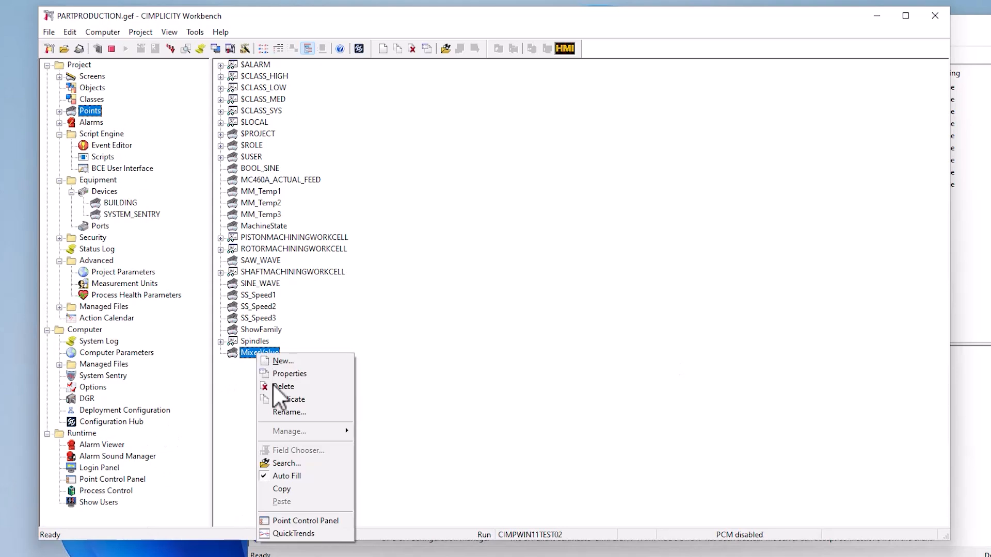
pyautogui.click(318, 524)
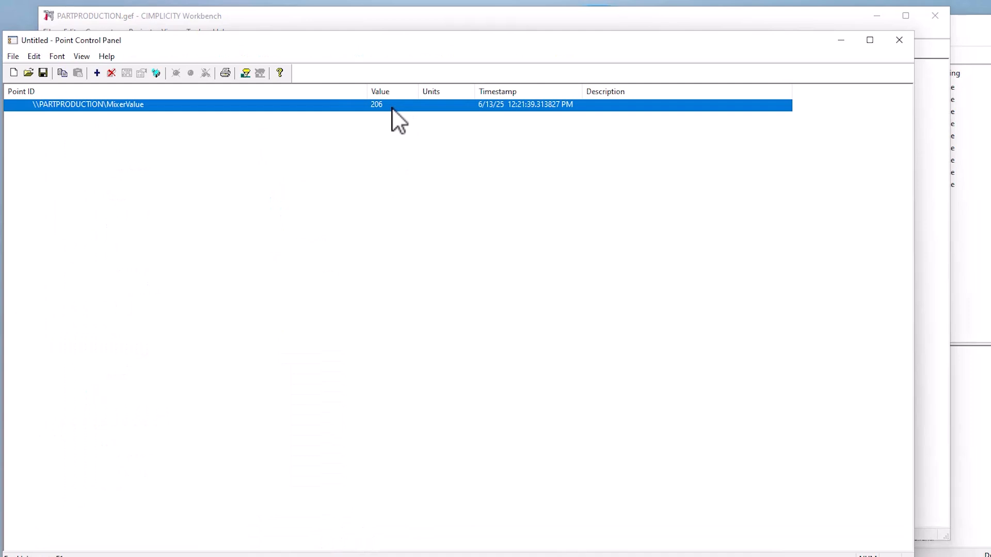
pyautogui.click(841, 41)
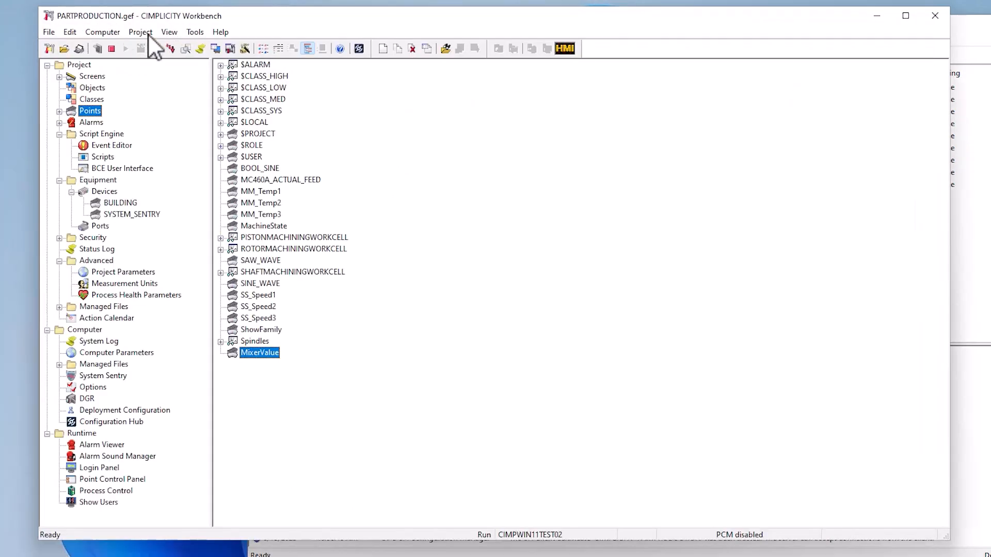
# Step: Review the communication protocols in the project properties and close them without changes
pyautogui.click(141, 32)
pyautogui.click(159, 45)
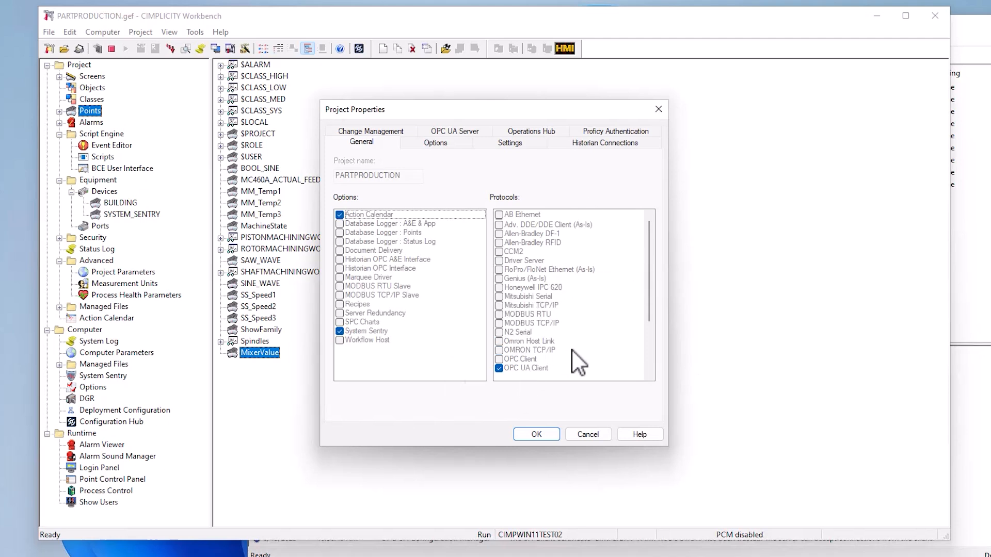
pyautogui.click(595, 437)
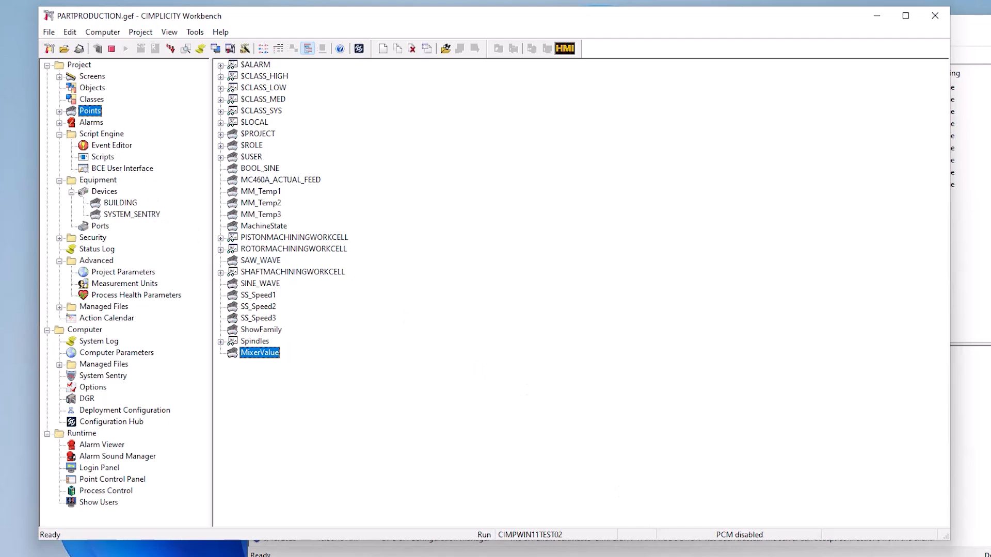
# Step: Switch to the Industrial Gateway OPC Server and browse the driver types offered for a new channel under Connectivity
pyautogui.hotkey('alt', 'Tab')
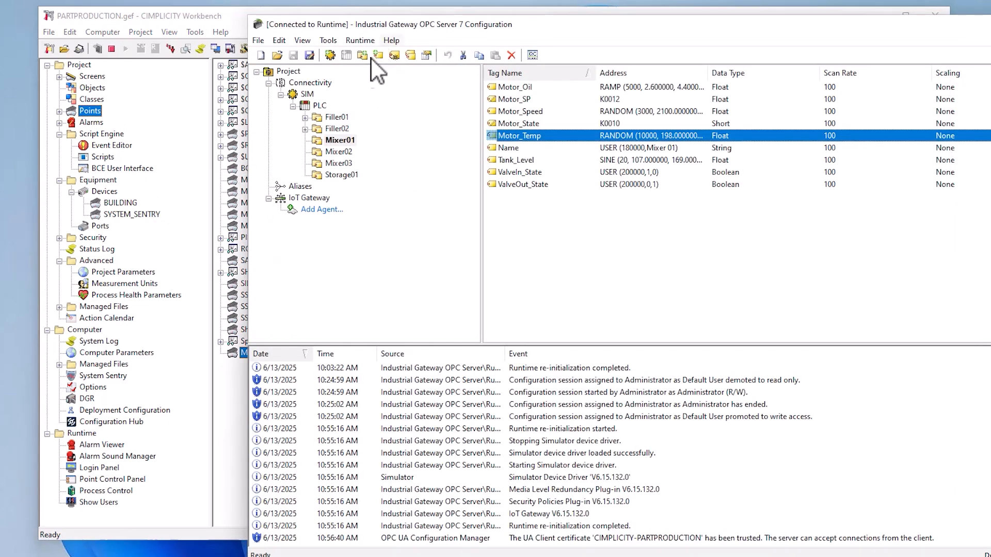
pyautogui.click(302, 83)
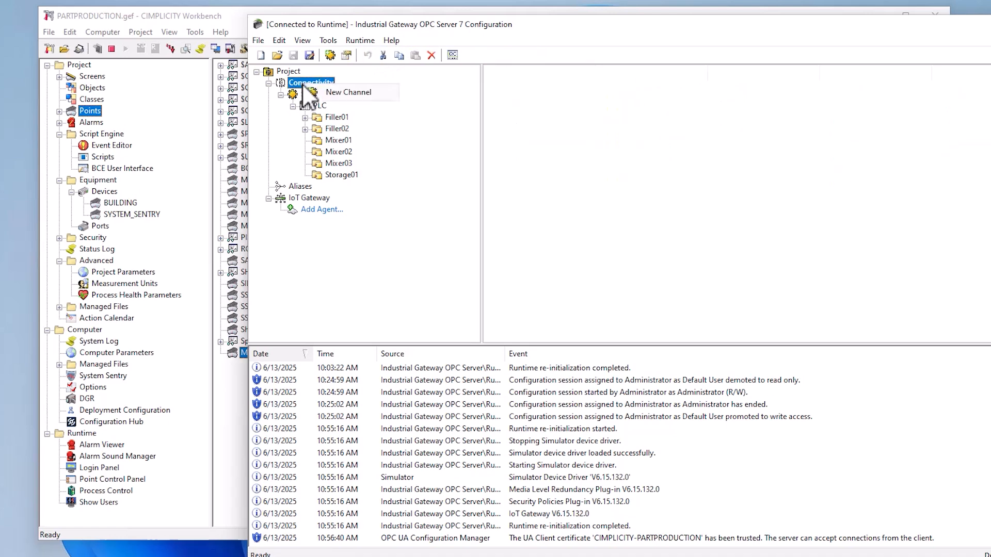
pyautogui.click(330, 92)
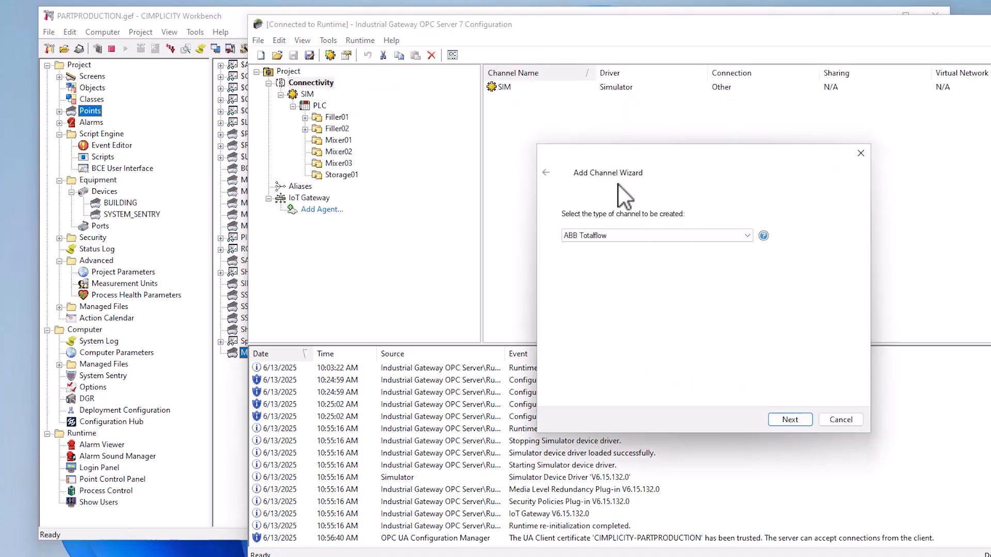
pyautogui.click(748, 236)
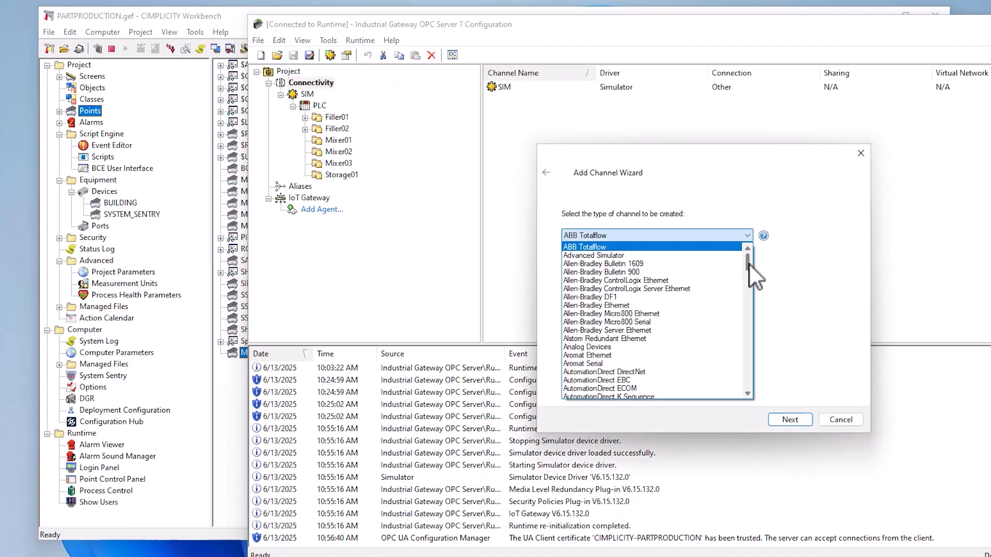
pyautogui.moveTo(749, 265); pyautogui.dragTo(752, 385)
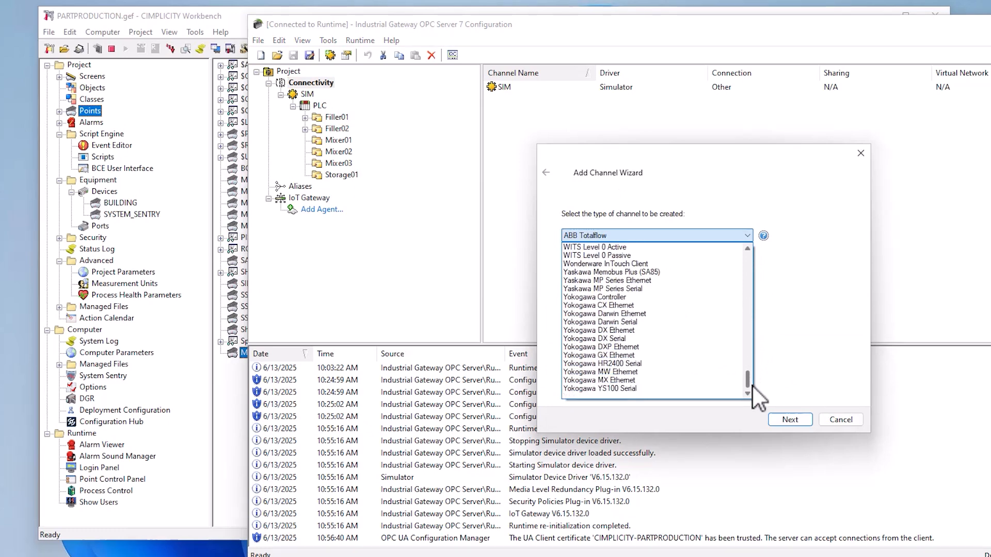
pyautogui.click(828, 426)
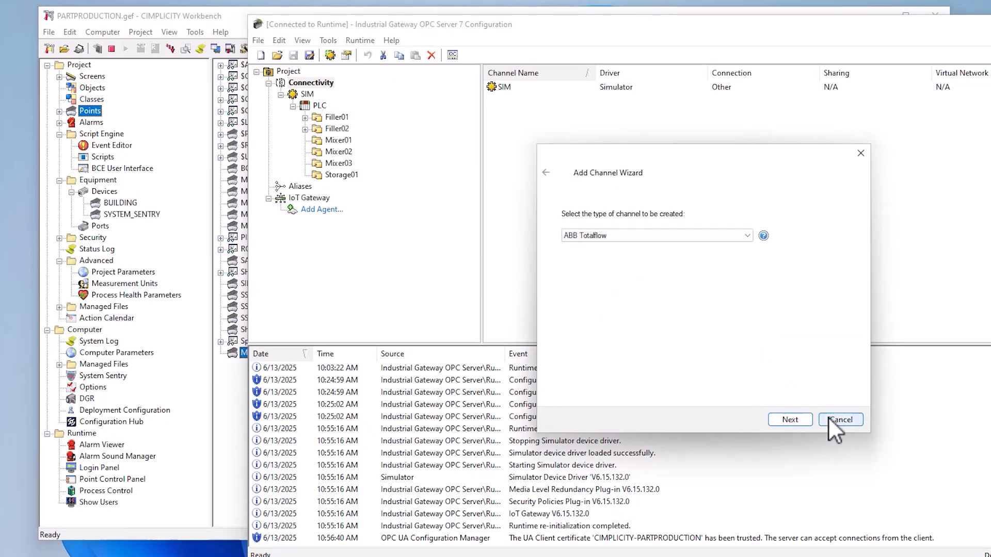
# Step: Return to CIMPLICITY Workbench and browse the server endpoints available for the BUILDING device's OPC UA connection
pyautogui.click(170, 139)
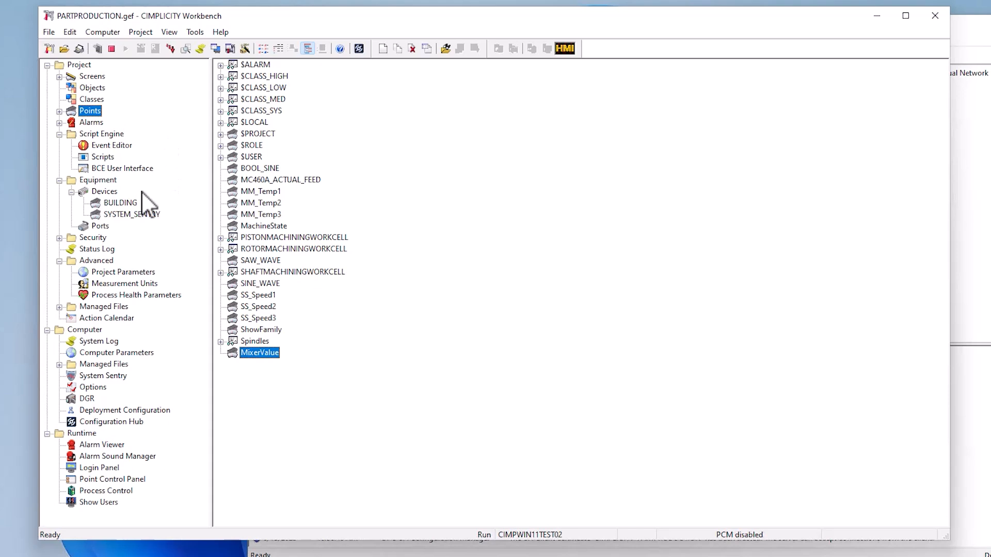
pyautogui.click(105, 192)
pyautogui.click(298, 80)
pyautogui.doubleClick(298, 80)
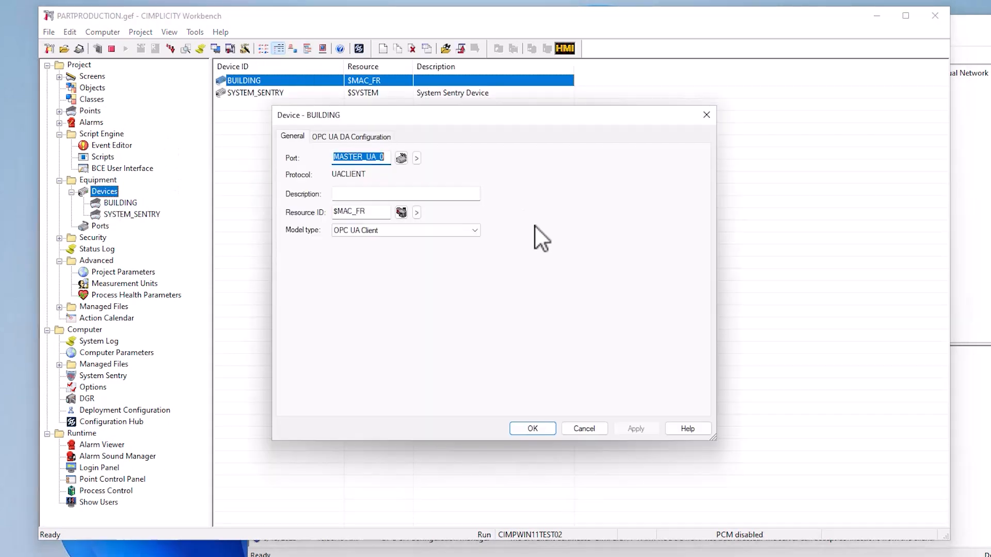
pyautogui.click(356, 137)
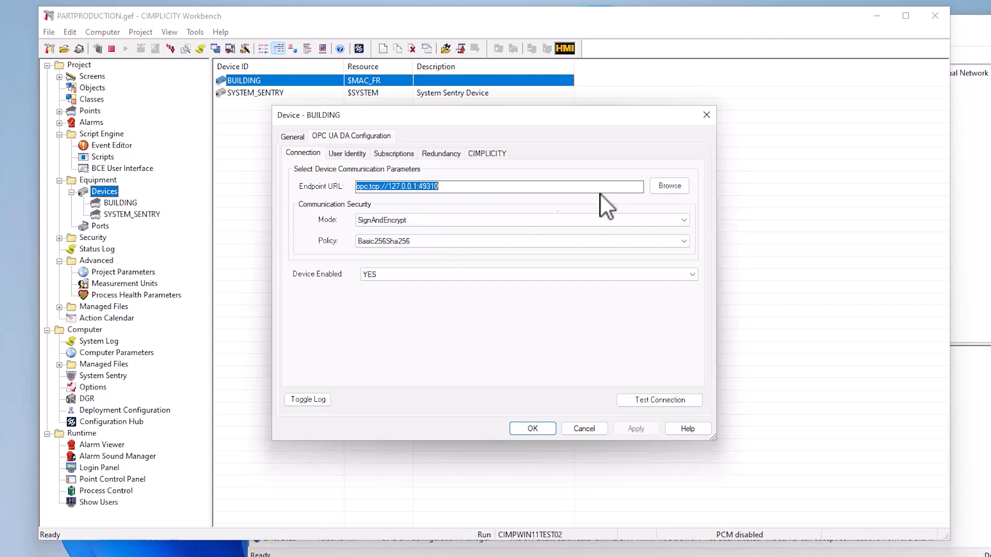
pyautogui.click(670, 185)
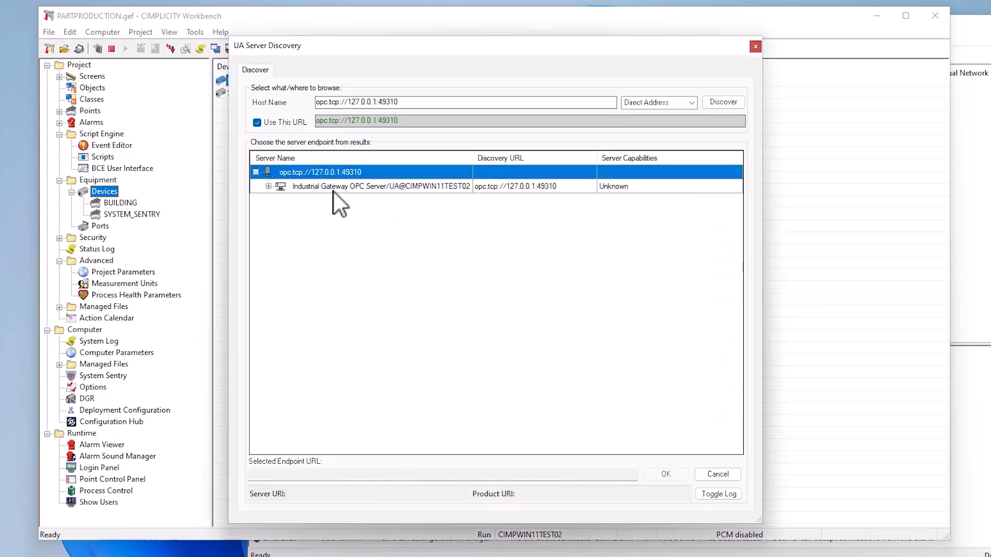
pyautogui.click(268, 187)
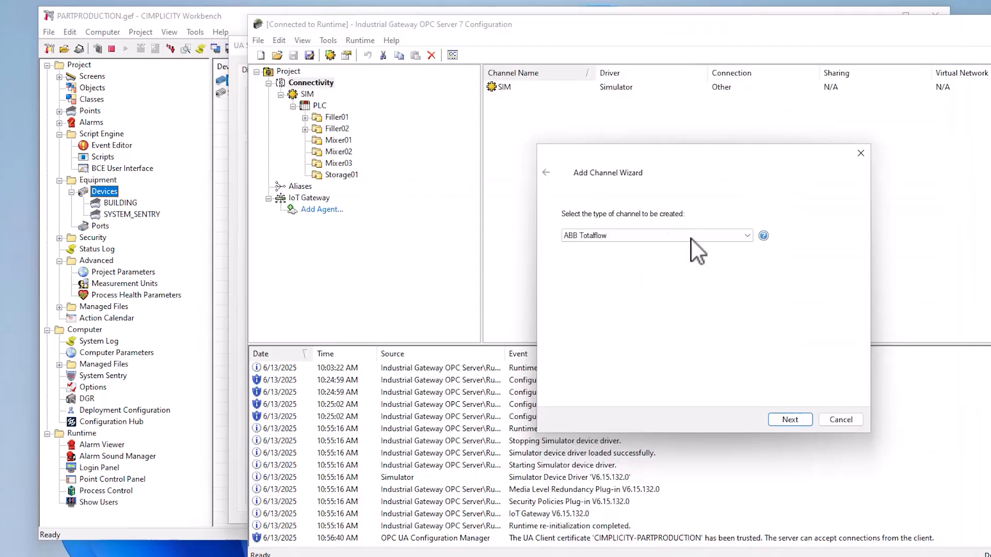
# Step: Look through the channel type list in the Industrial Gateway OPC Server's Add Channel Wizard again
pyautogui.click(692, 236)
pyautogui.scroll(-10, 736, 385)
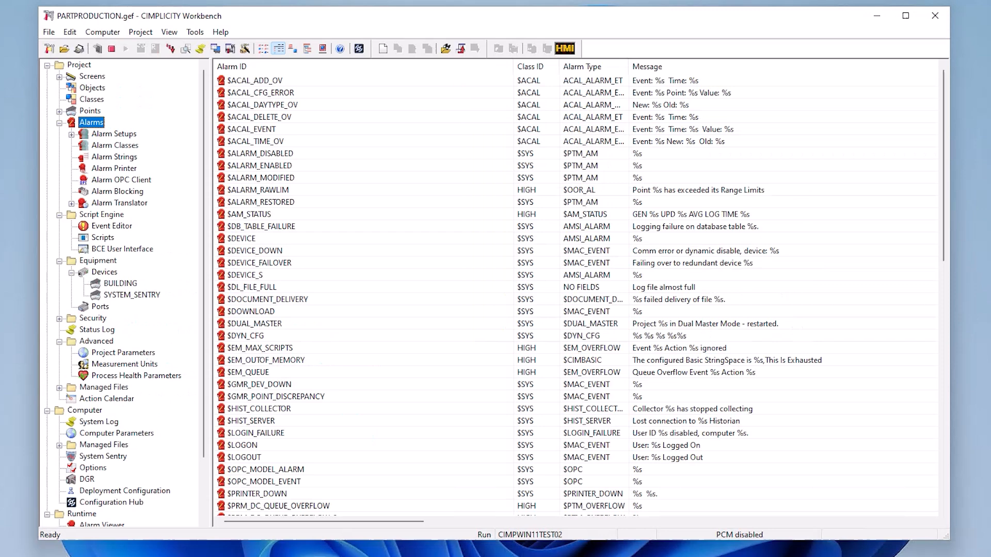
# Step: Give the MixerValue point the alarm message "Mixer Motor too hot" and a HiHi alarm limit of 105
pyautogui.click(85, 112)
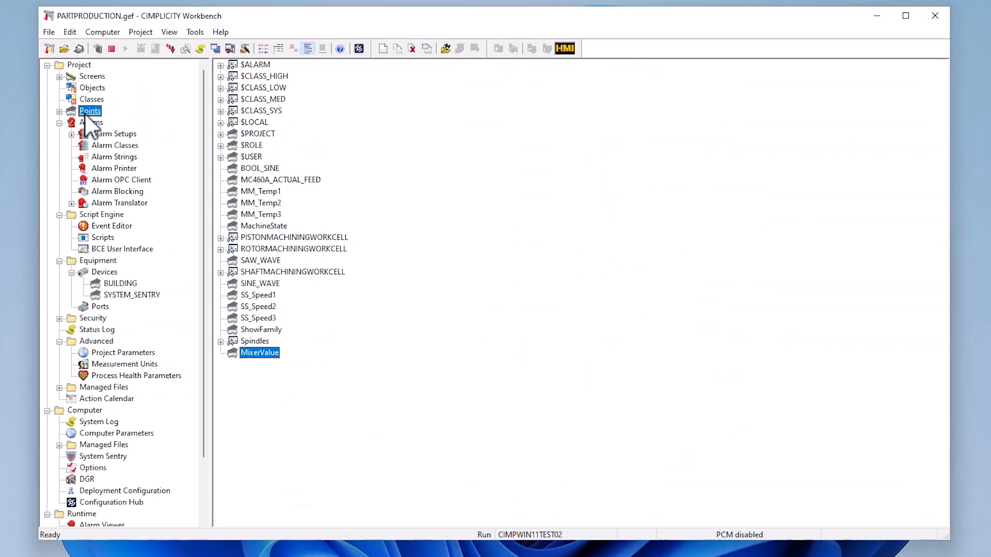
pyautogui.doubleClick(252, 356)
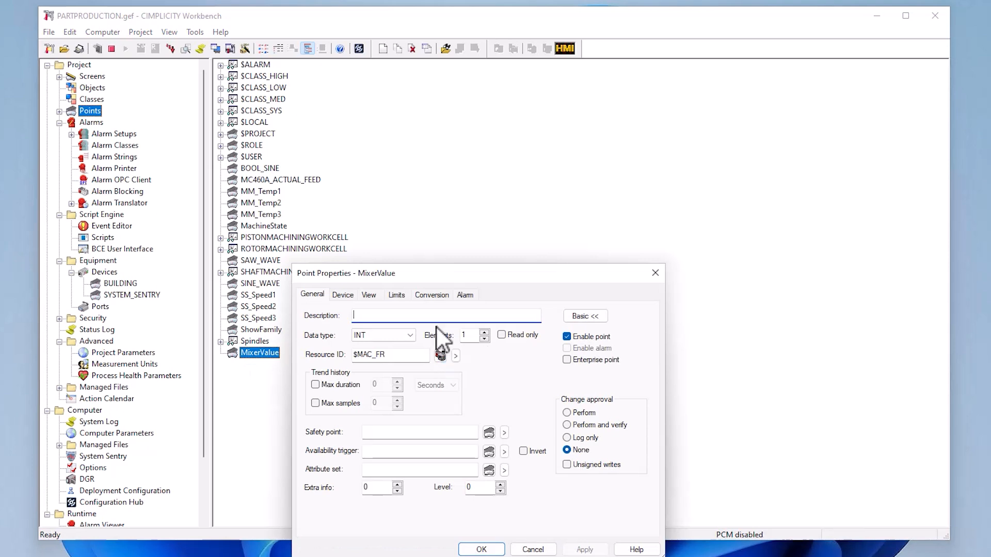
pyautogui.click(466, 297)
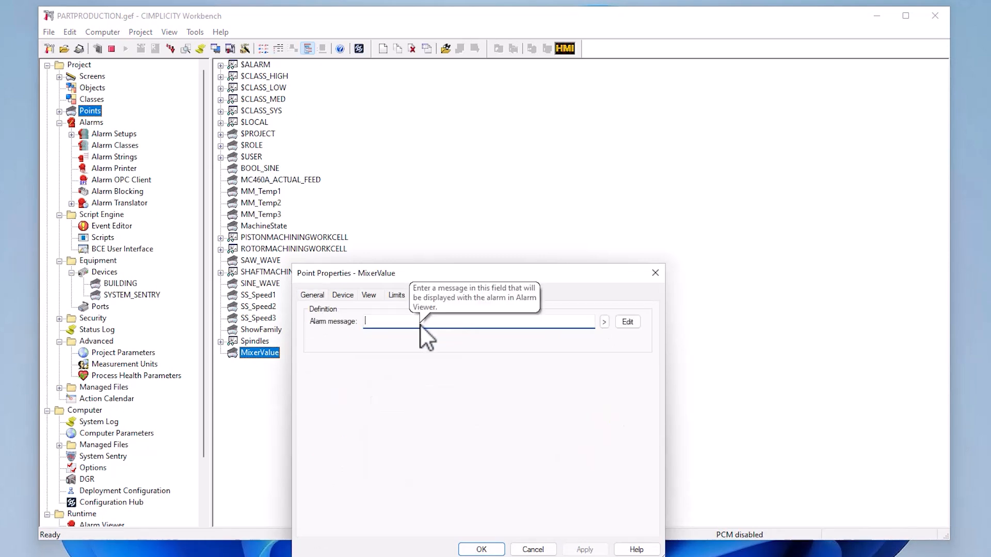
pyautogui.write('Mixer Motor too hot')
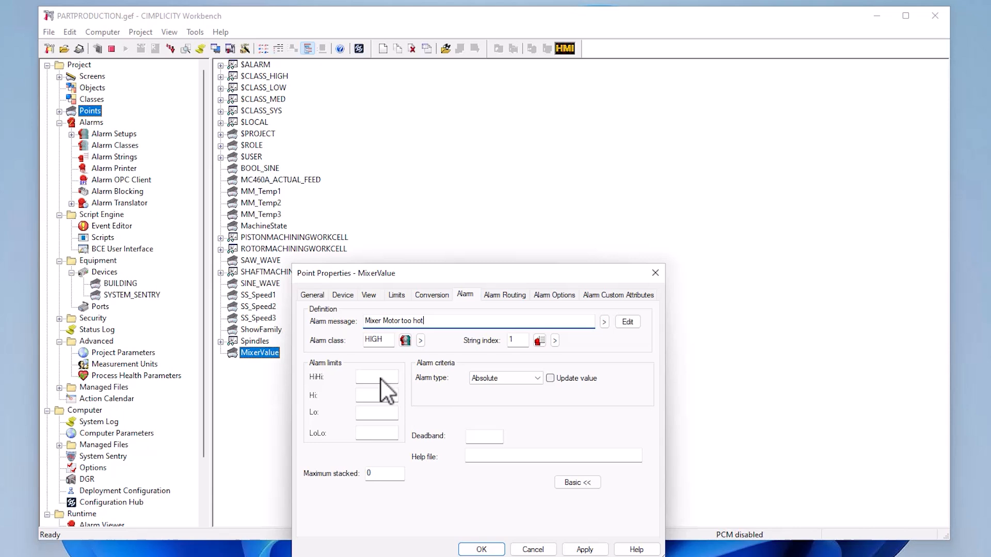
pyautogui.click(381, 380)
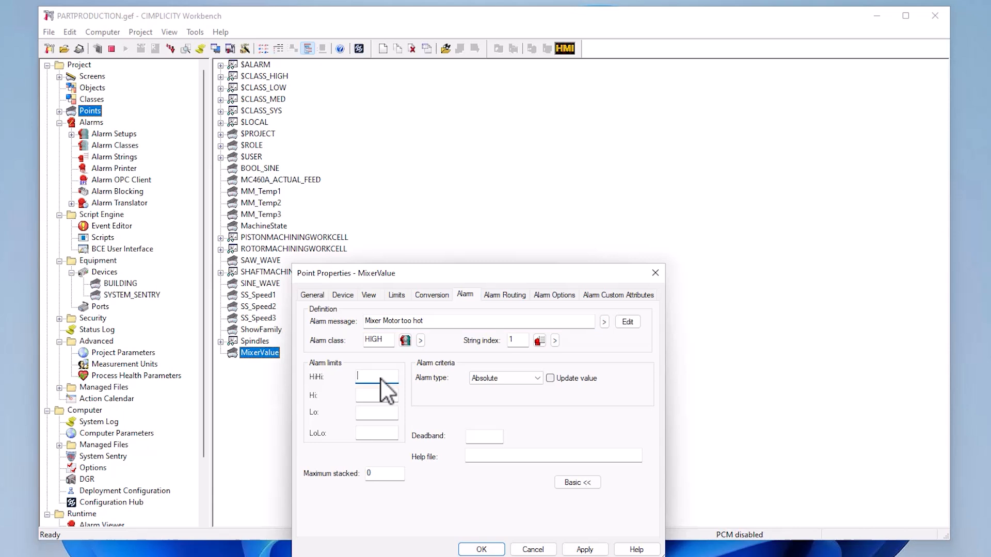
pyautogui.write('105')
# Step: Review MixerValue's alarm types, role routing, alarm options and custom attributes, keeping the Absolute type, and save the point
pyautogui.click(497, 377)
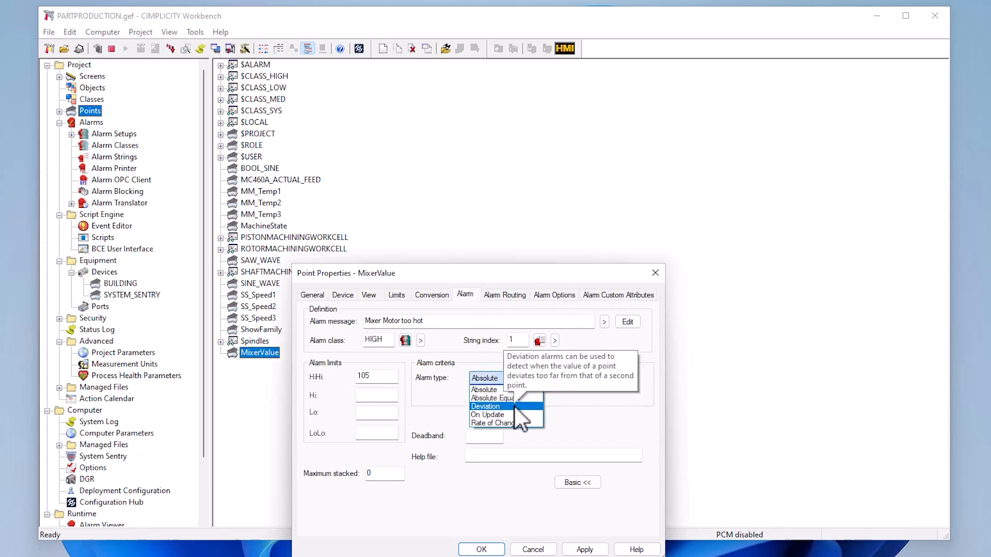
pyautogui.click(590, 395)
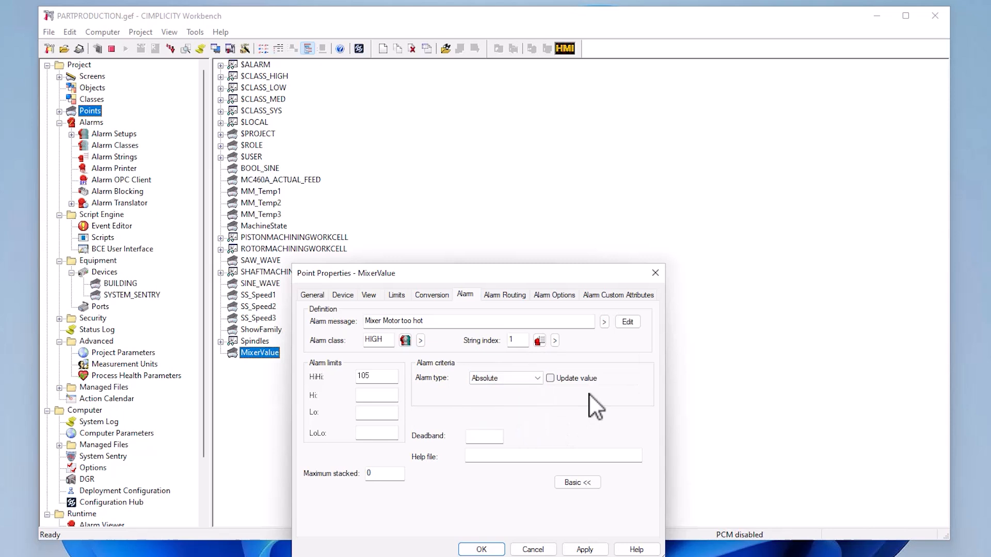
pyautogui.click(504, 294)
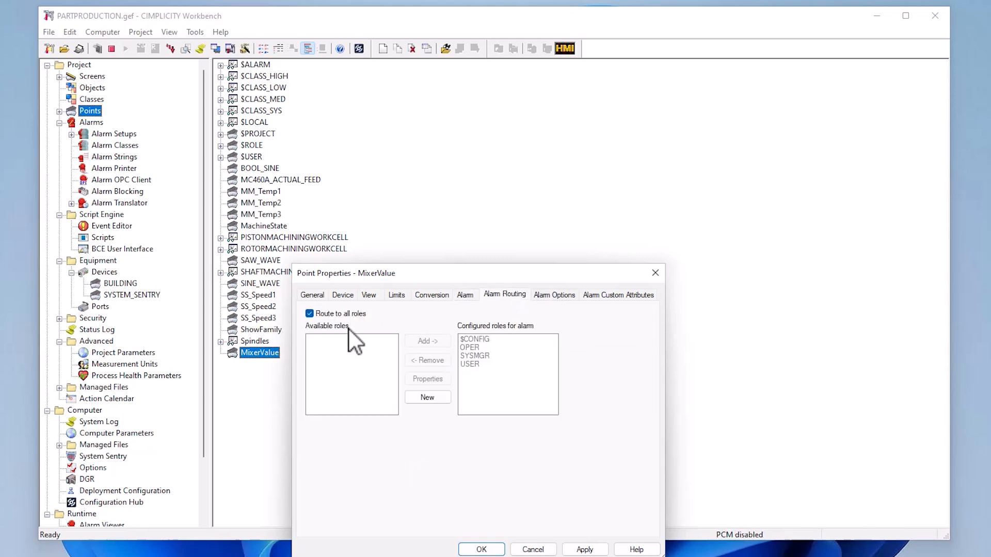
pyautogui.click(561, 293)
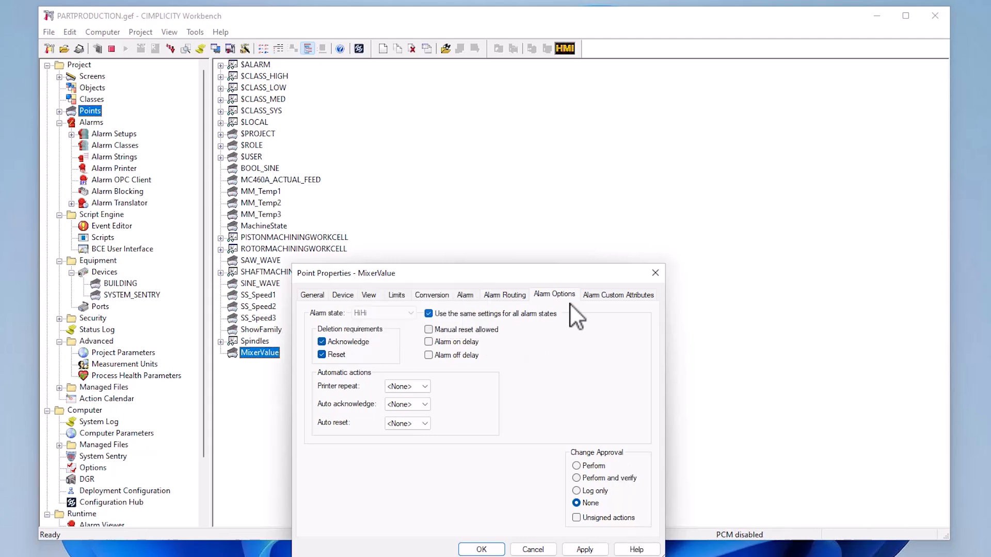
pyautogui.click(600, 295)
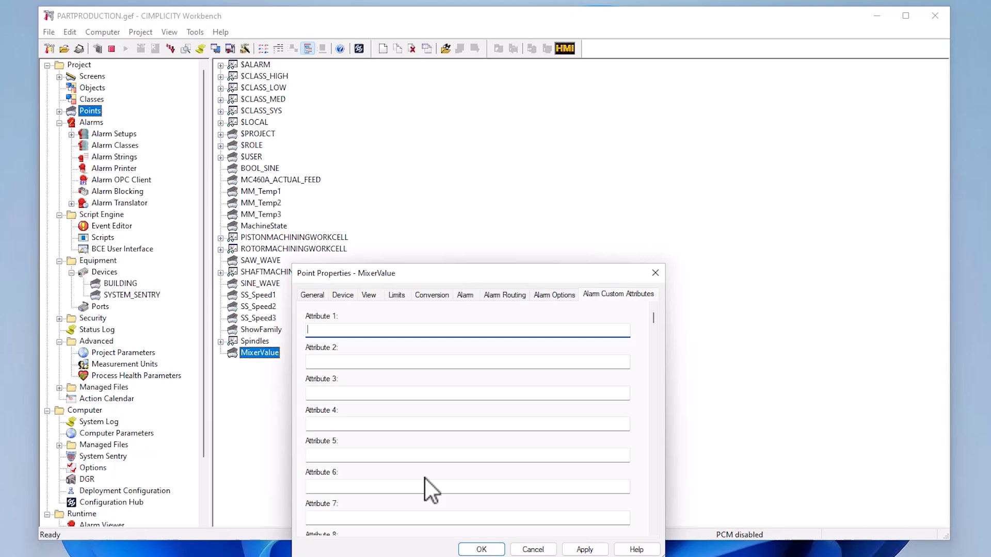
pyautogui.click(481, 550)
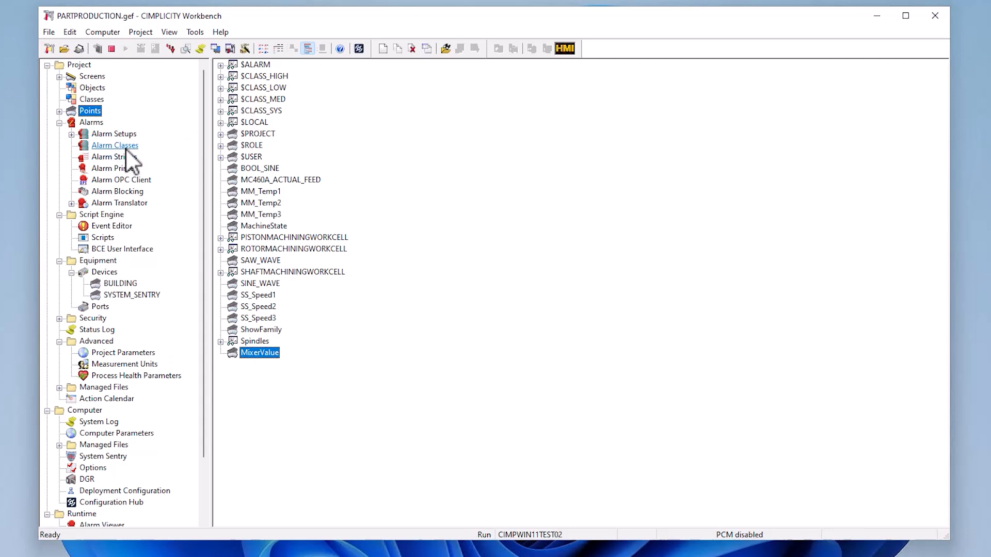
# Step: Examine the state colours and blink settings of the HIGH alarm class and close its configuration without changes
pyautogui.click(126, 148)
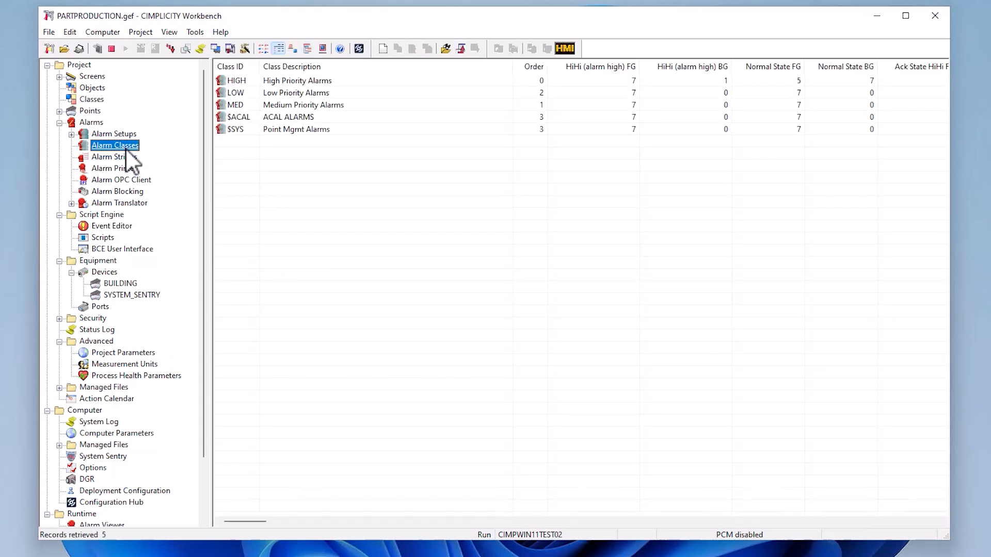
pyautogui.click(232, 83)
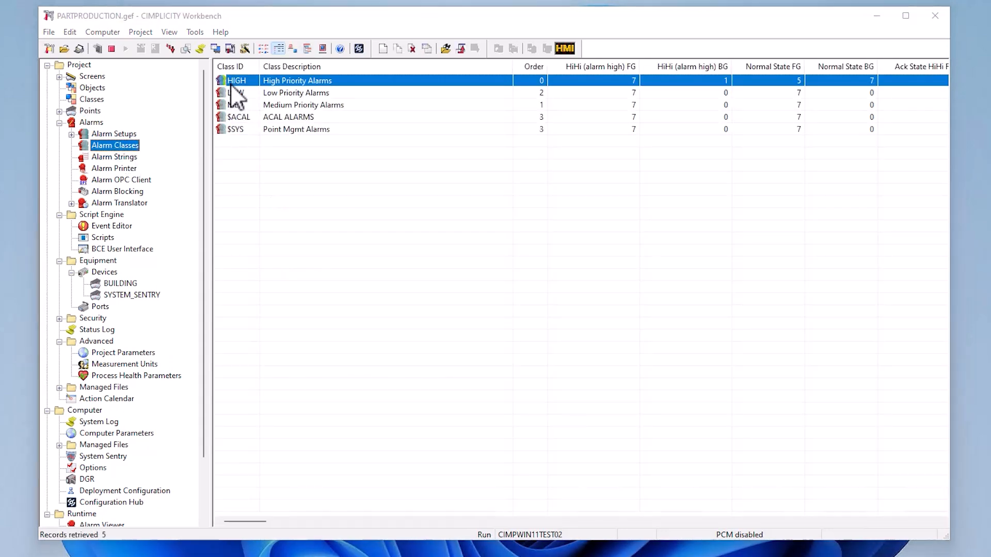
pyautogui.doubleClick(232, 83)
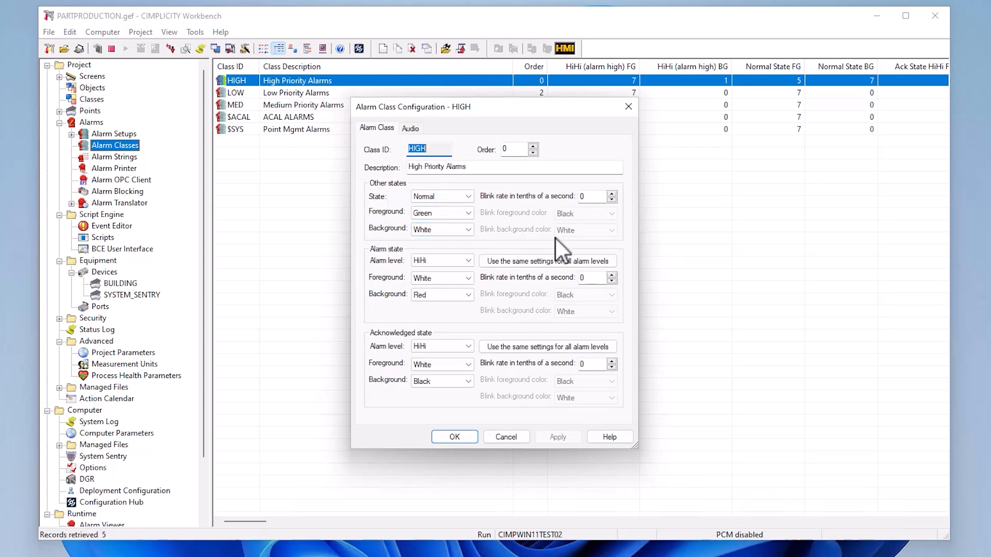
pyautogui.click(525, 436)
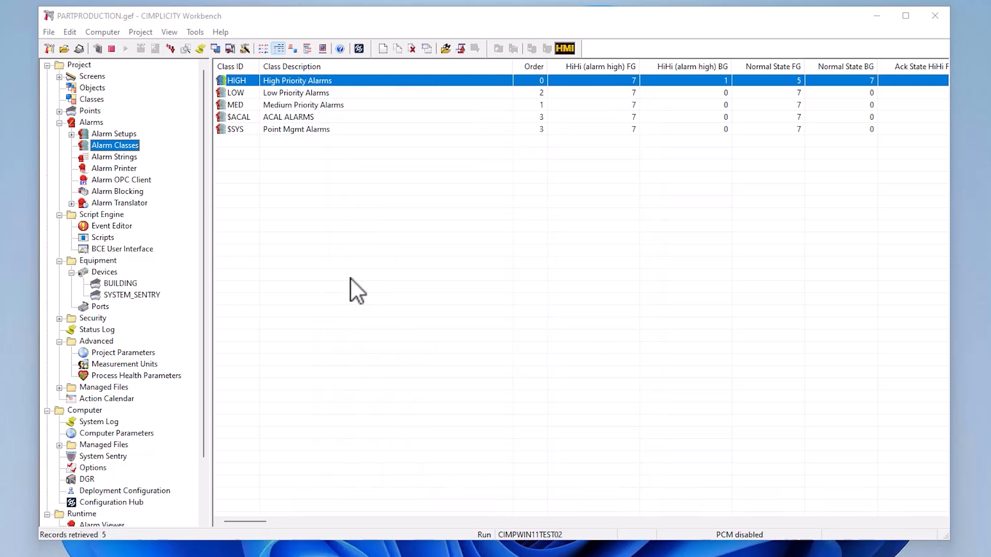
pyautogui.click(136, 155)
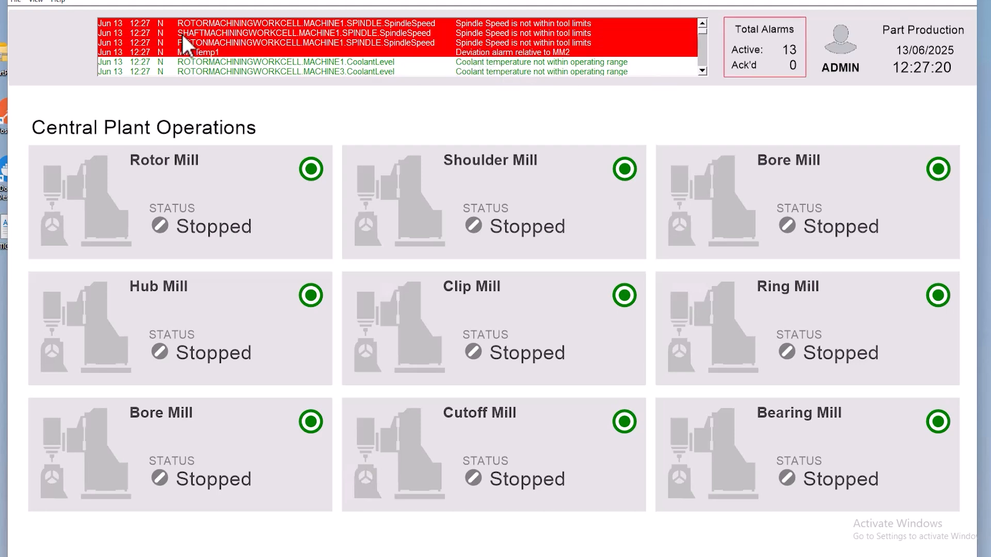
# Step: Open the Plant Alarms screen in the running project and acknowledge the PISTONMACHININGWORKCELL.MACHINE2.Alarm entry
pyautogui.click(754, 26)
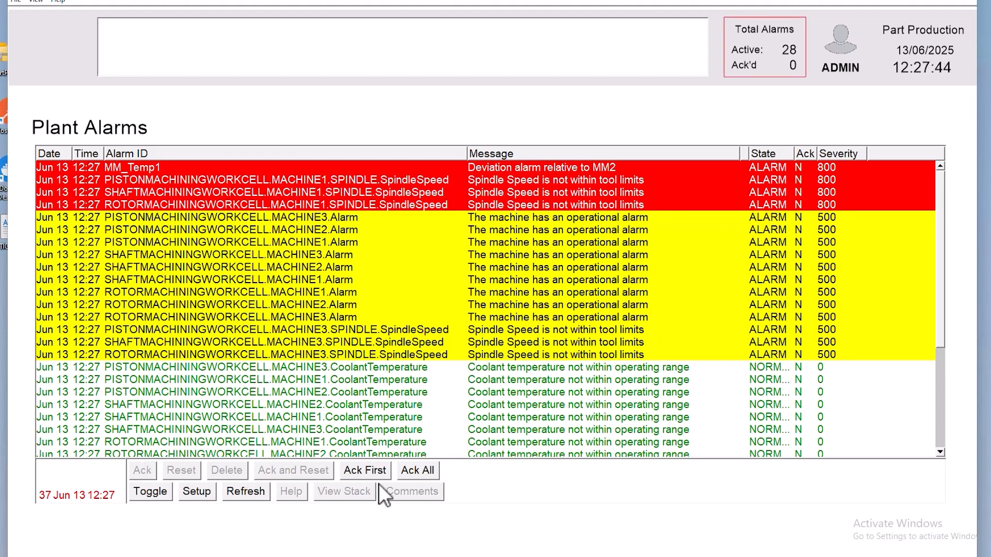
pyautogui.click(293, 235)
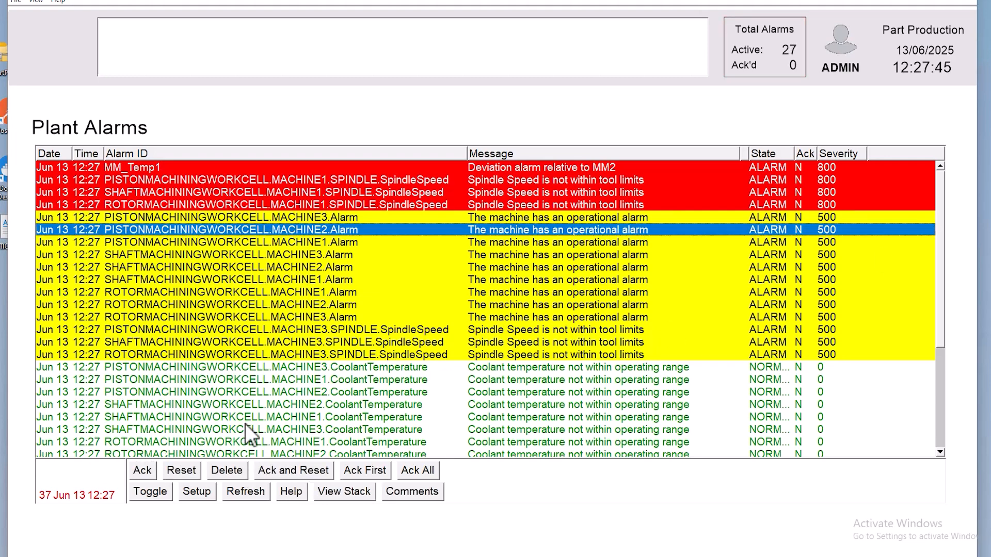
pyautogui.click(146, 473)
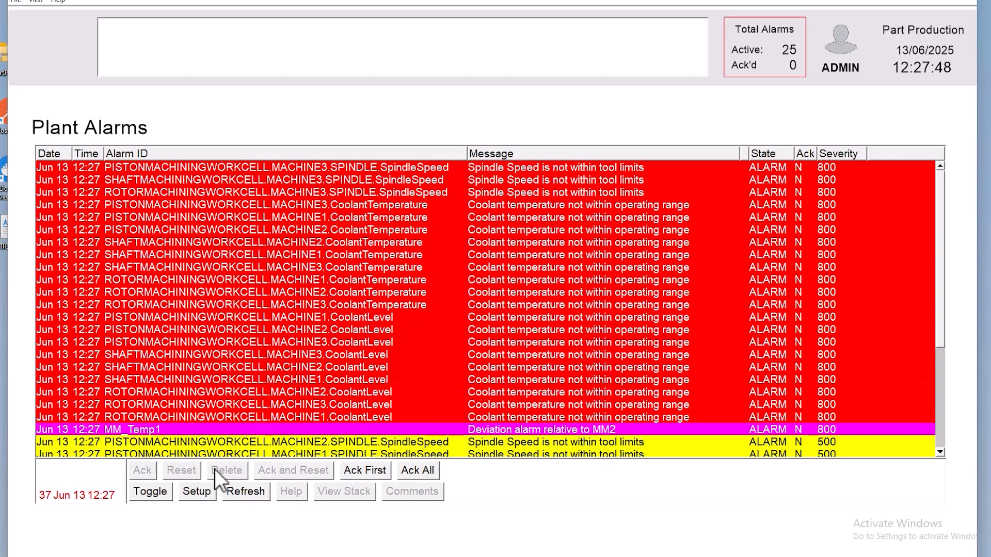